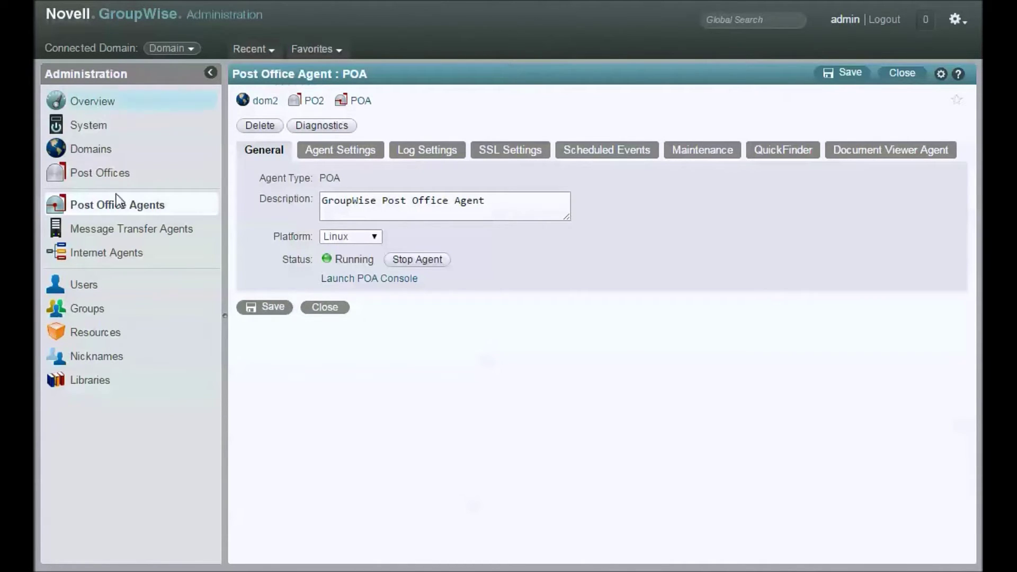
- Browse the Domains, Post Offices and Users lists, then open a PO1 user's account details
{"action": "left_click", "coordinate": [93, 151]}
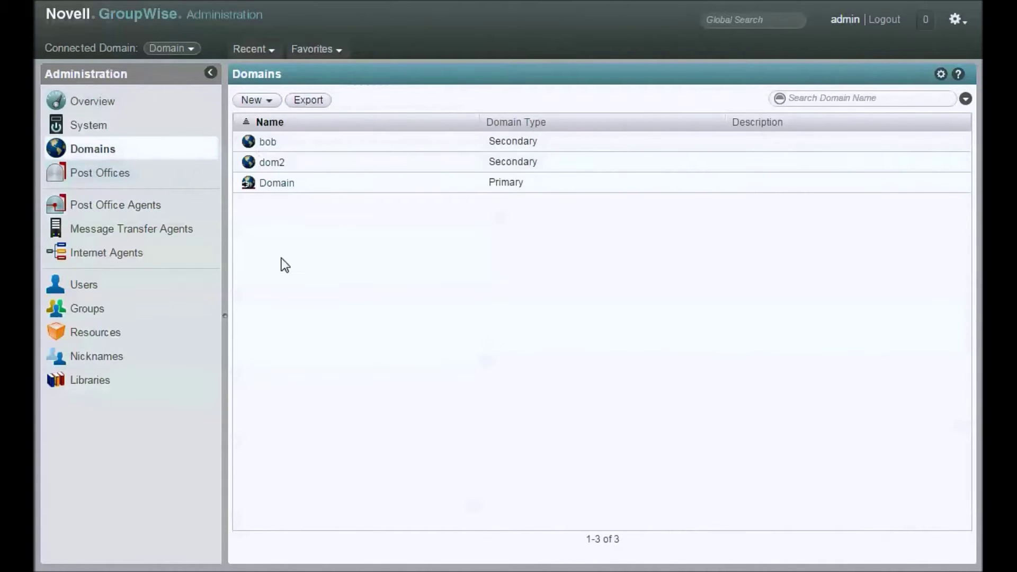
{"action": "left_click", "coordinate": [105, 180]}
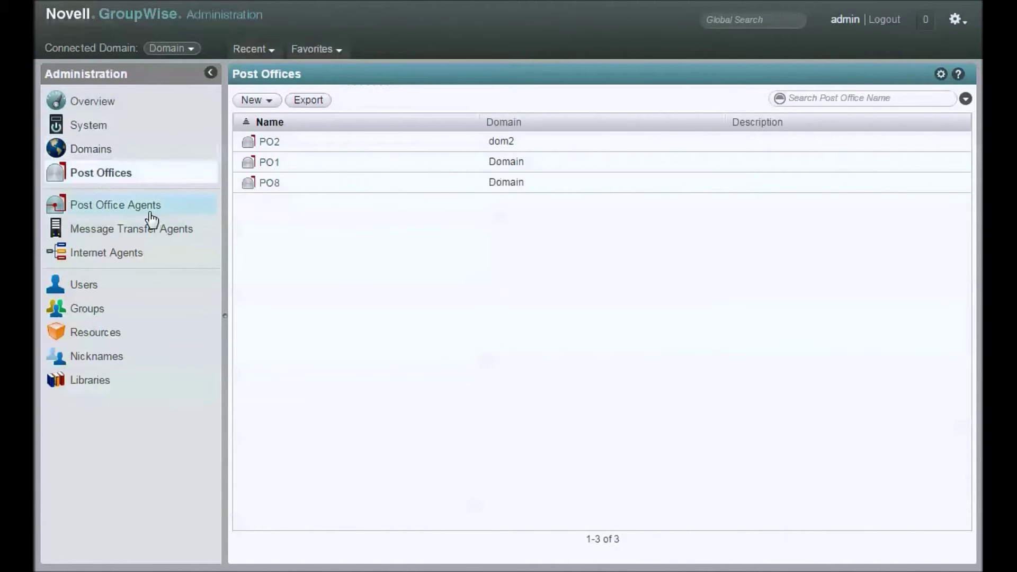
{"action": "left_click", "coordinate": [93, 289]}
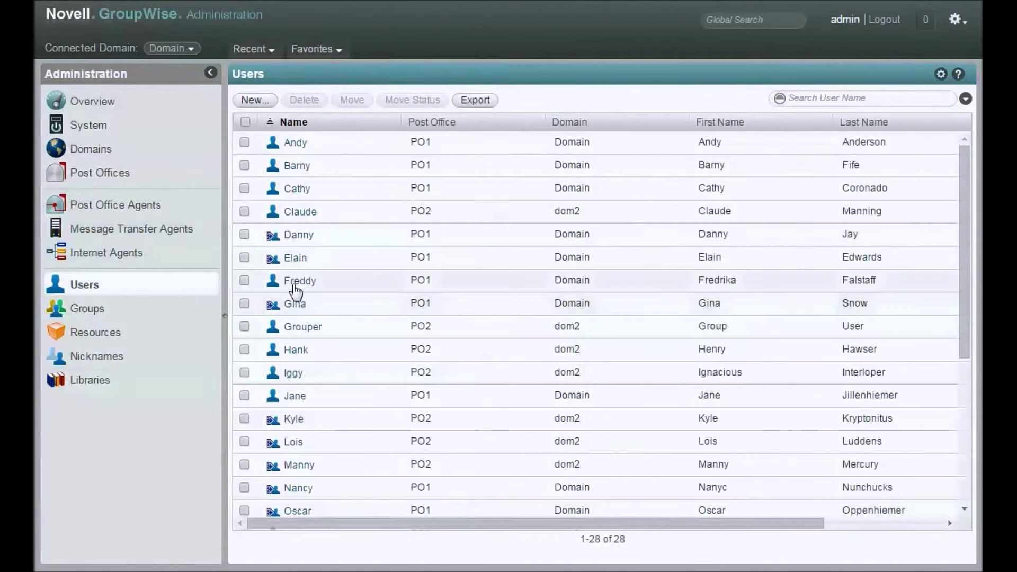
{"action": "left_click", "coordinate": [100, 179]}
{"action": "left_click", "coordinate": [272, 163]}
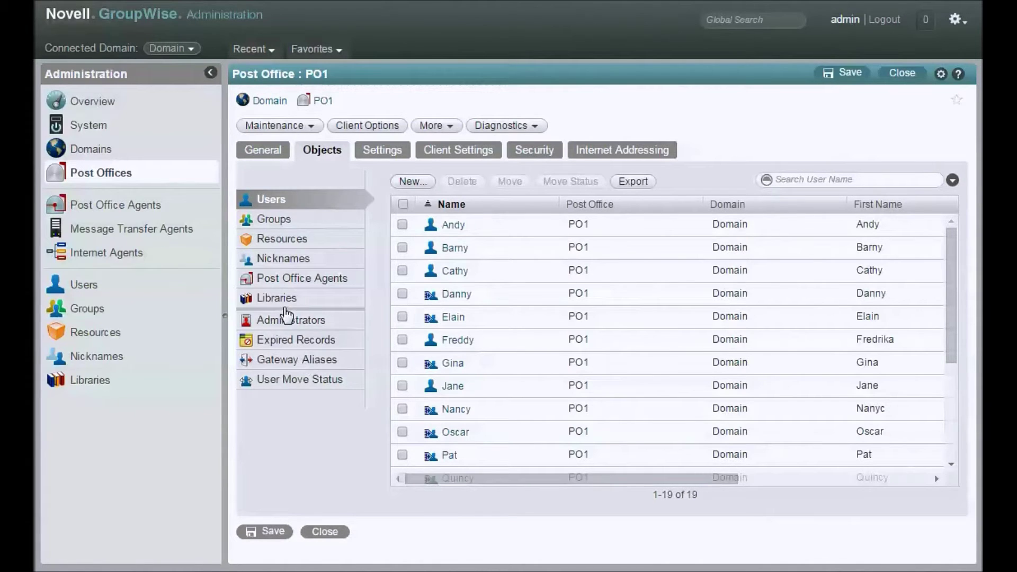
{"action": "left_click", "coordinate": [455, 248]}
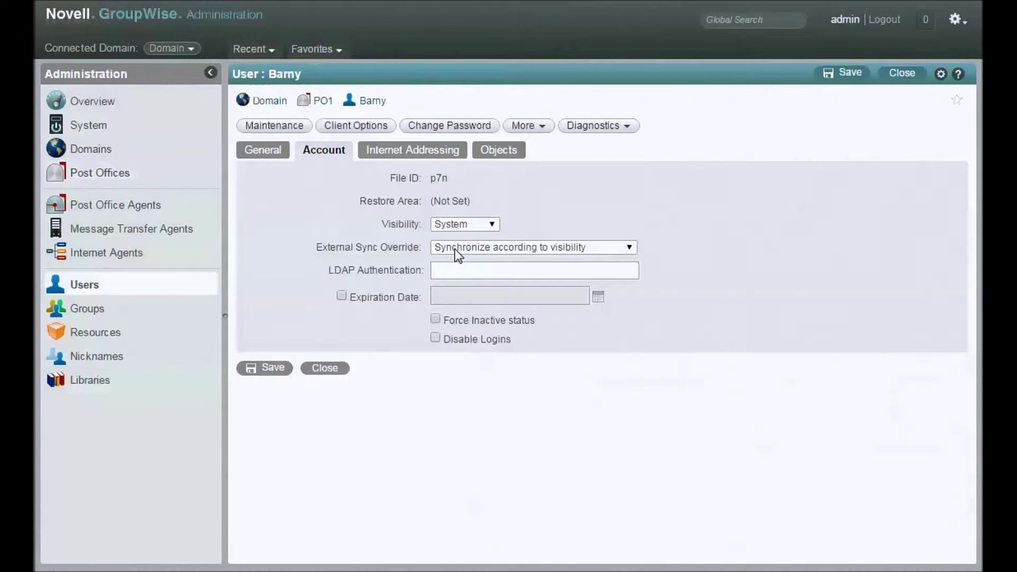
- Start Mailbox/Library Maintenance for this user with Content checks enabled, and view the available actions
{"action": "left_click", "coordinate": [284, 128]}
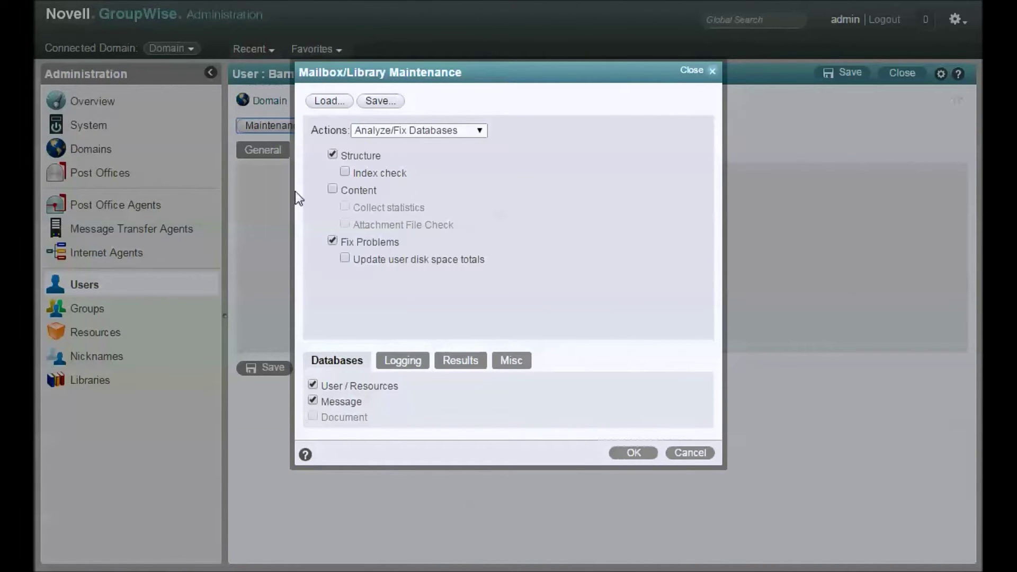
{"action": "left_click", "coordinate": [332, 190]}
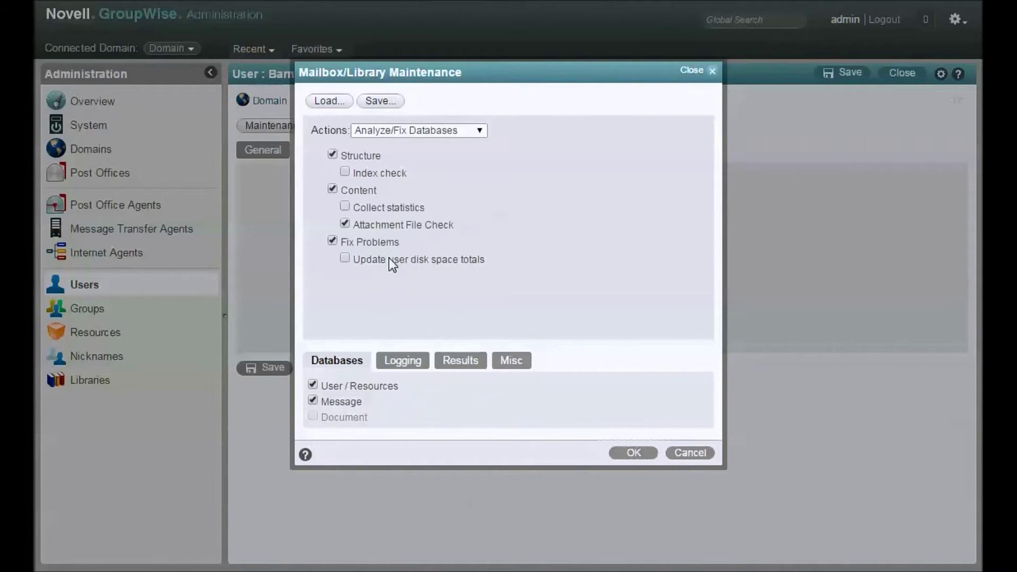
{"action": "left_click", "coordinate": [478, 132]}
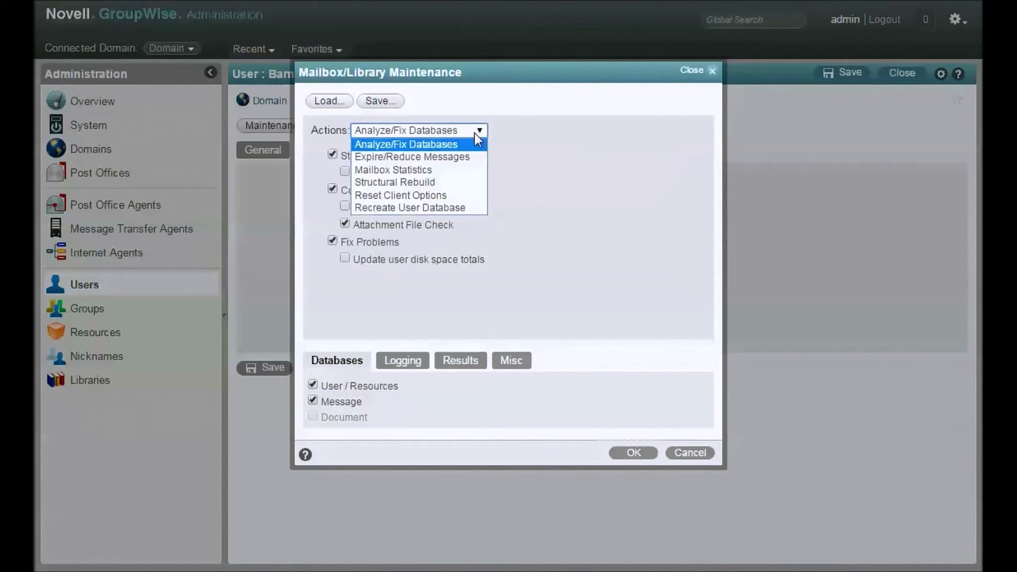
- Send an Expire/Reduce Messages task expiring items older than 320 days, with no size limit
{"action": "left_click", "coordinate": [422, 157]}
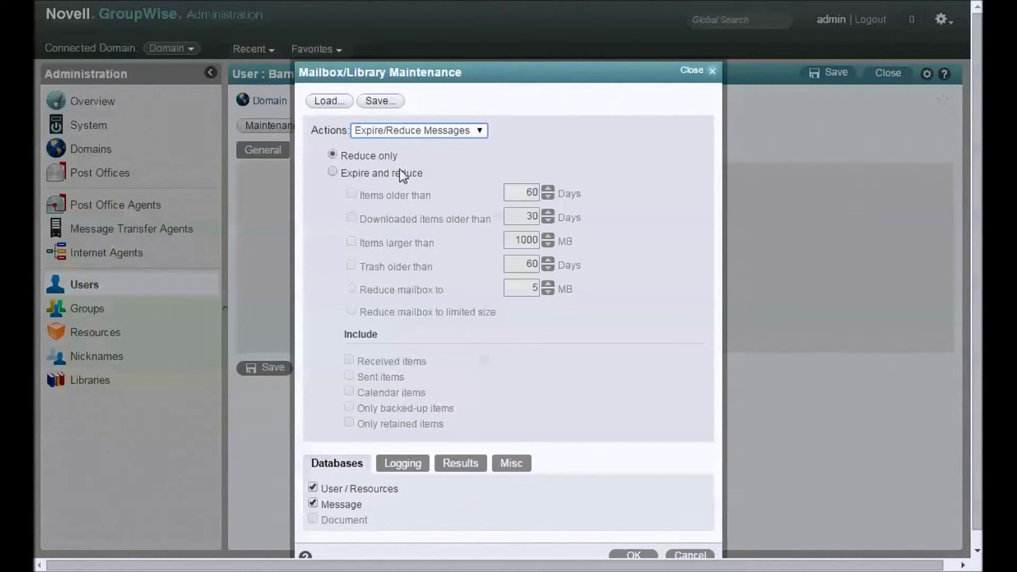
{"action": "left_click", "coordinate": [333, 171]}
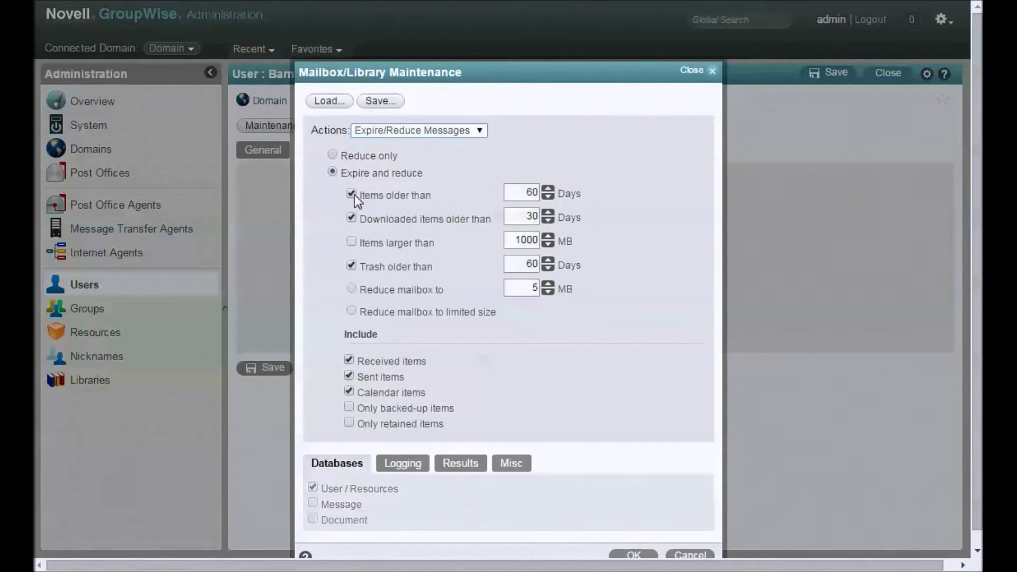
{"action": "left_click", "coordinate": [547, 197]}
{"action": "left_click", "coordinate": [351, 243]}
{"action": "scroll", "coordinate": [626, 551], "scroll_direction": "down", "scroll_amount": 1}
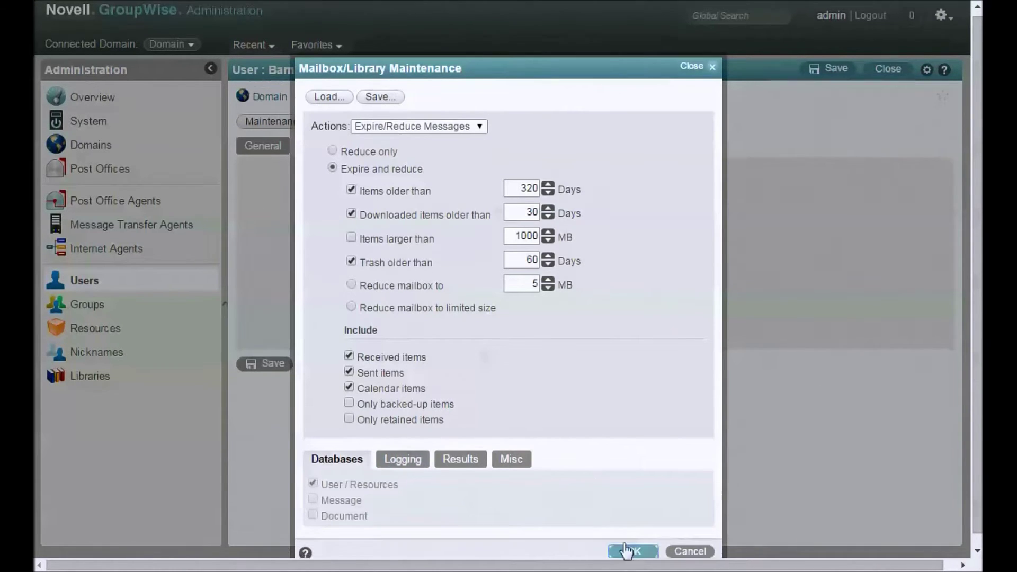
{"action": "left_click", "coordinate": [626, 551]}
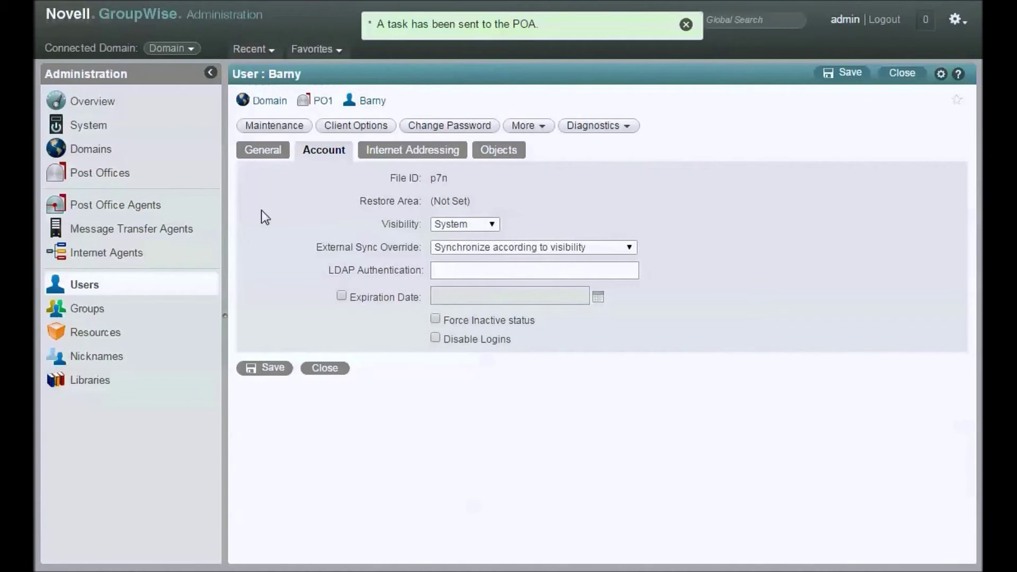
- Open PO1's user list and check its first five users for moving
{"action": "left_click", "coordinate": [103, 172]}
{"action": "left_click", "coordinate": [270, 162]}
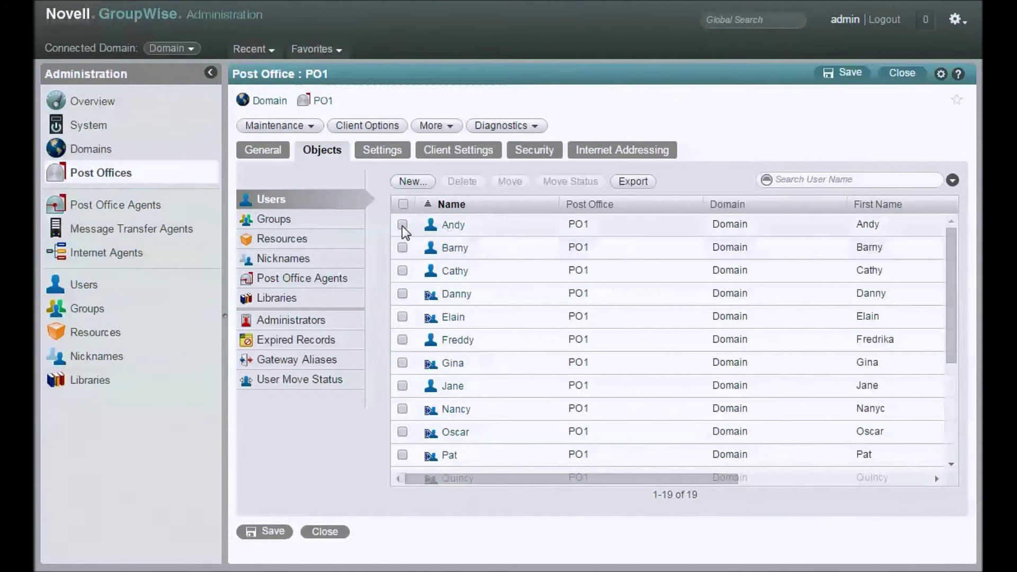
{"action": "left_click", "coordinate": [402, 225]}
{"action": "left_click", "coordinate": [402, 248]}
{"action": "left_click", "coordinate": [402, 271]}
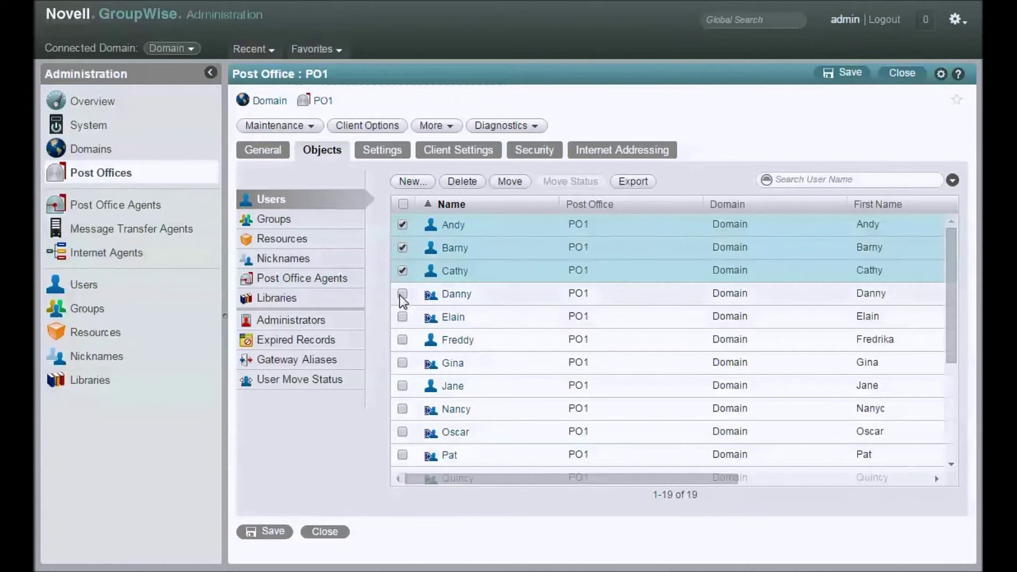
{"action": "left_click", "coordinate": [402, 294]}
{"action": "left_click", "coordinate": [403, 317]}
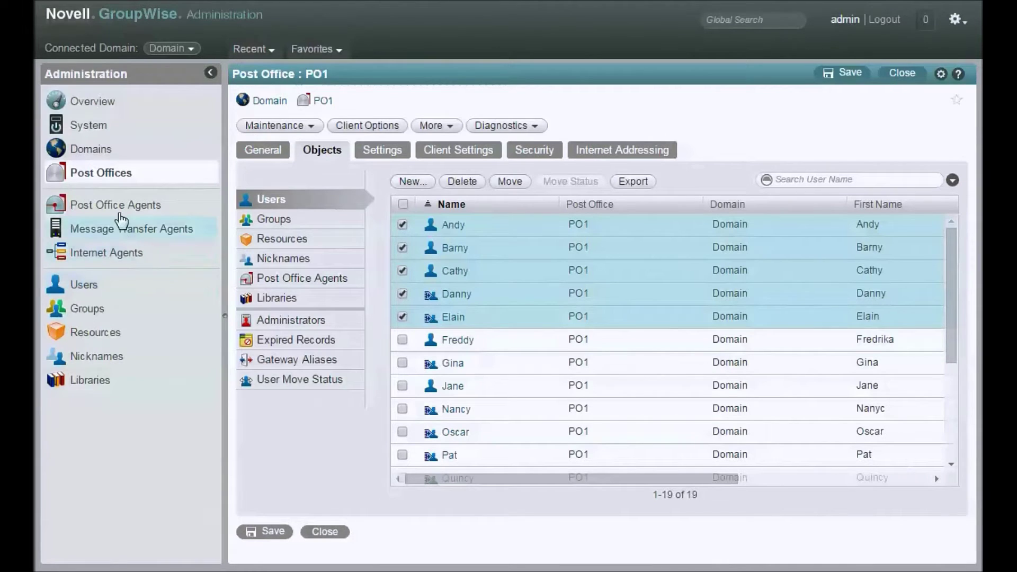
{"action": "left_click", "coordinate": [100, 177]}
- Switch the connected domain to dom2 and reopen PO1's user list
{"action": "left_click", "coordinate": [93, 153]}
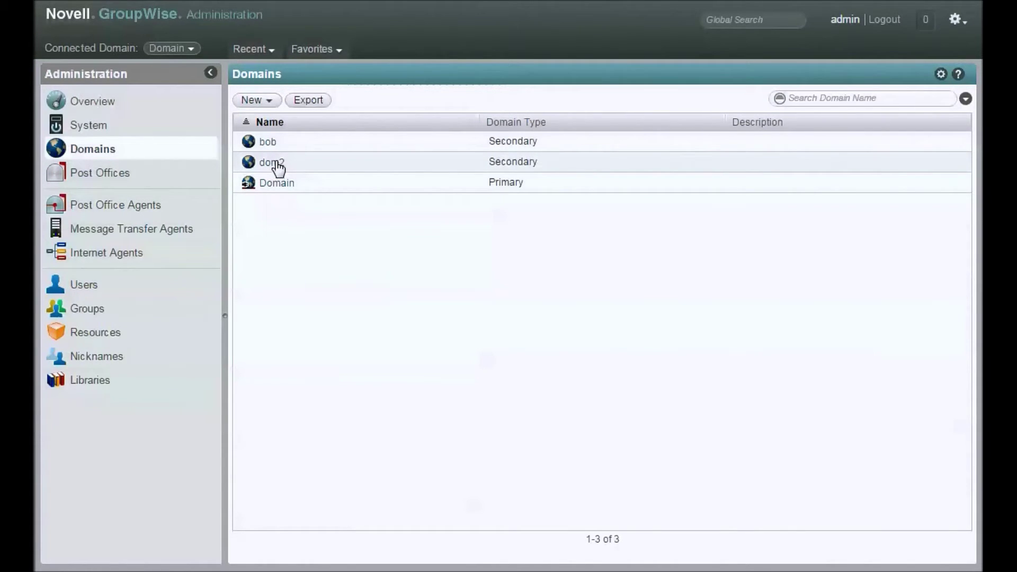
{"action": "left_click", "coordinate": [118, 173]}
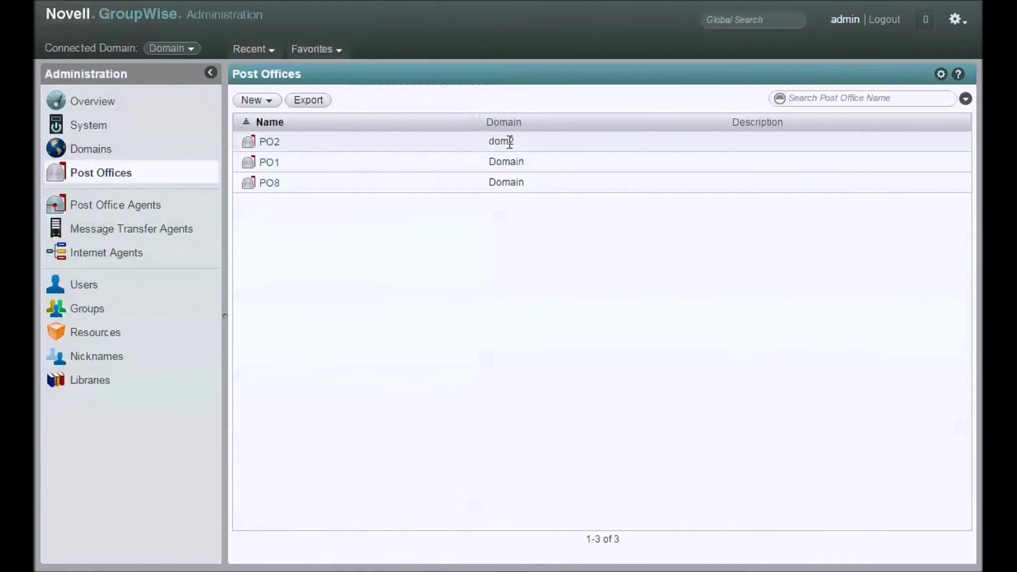
{"action": "left_click", "coordinate": [192, 49]}
{"action": "left_click", "coordinate": [183, 87]}
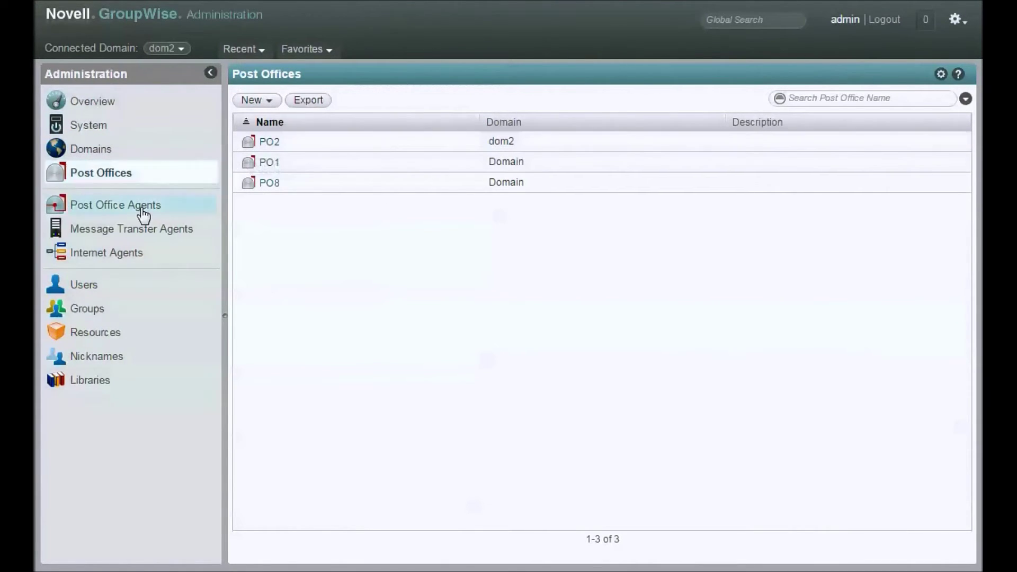
{"action": "left_click", "coordinate": [246, 163]}
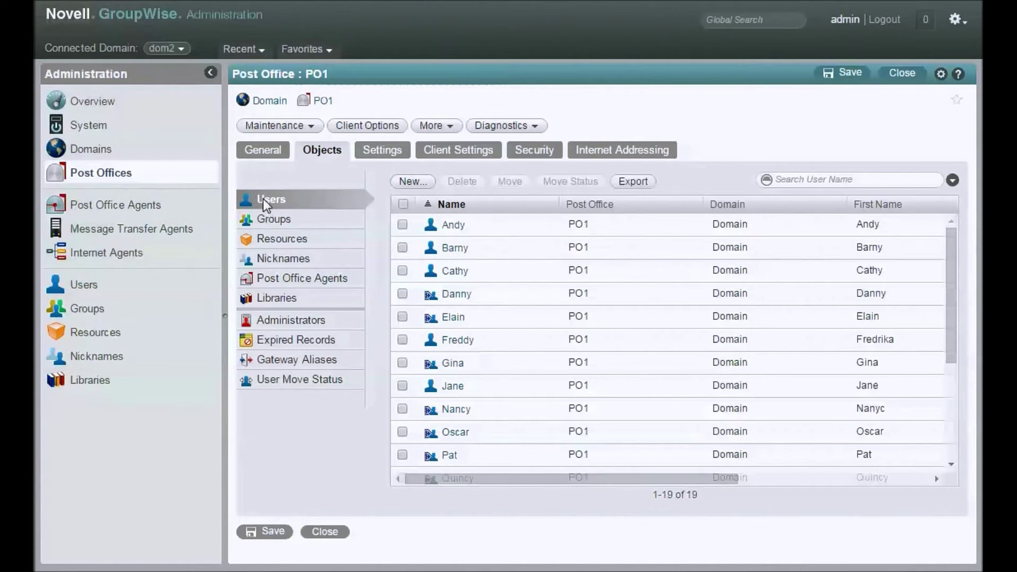
- Check six PO1 users: the first two and the seventh through tenth
{"action": "left_click", "coordinate": [402, 224]}
{"action": "left_click", "coordinate": [402, 248]}
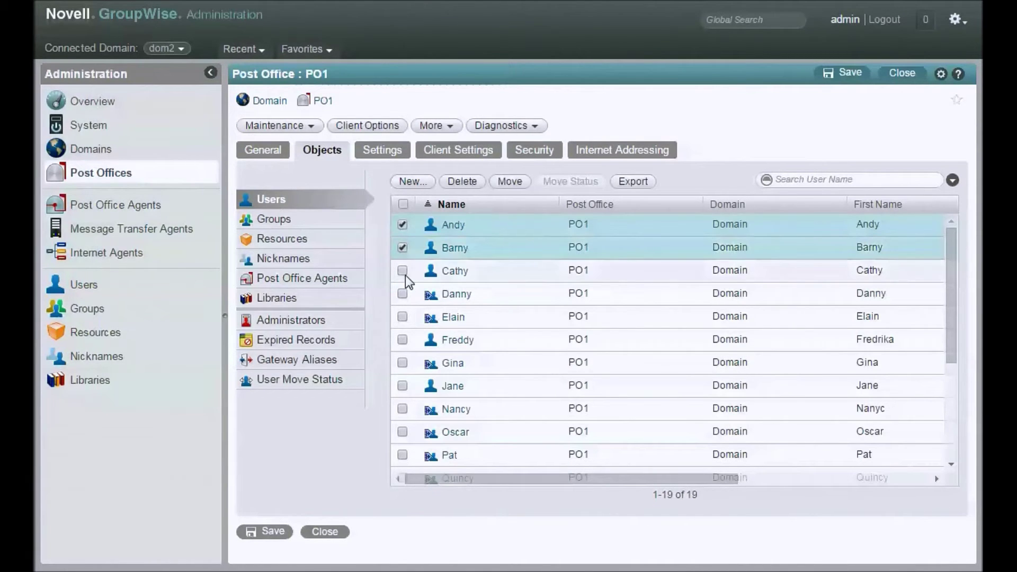
{"action": "left_click", "coordinate": [402, 362]}
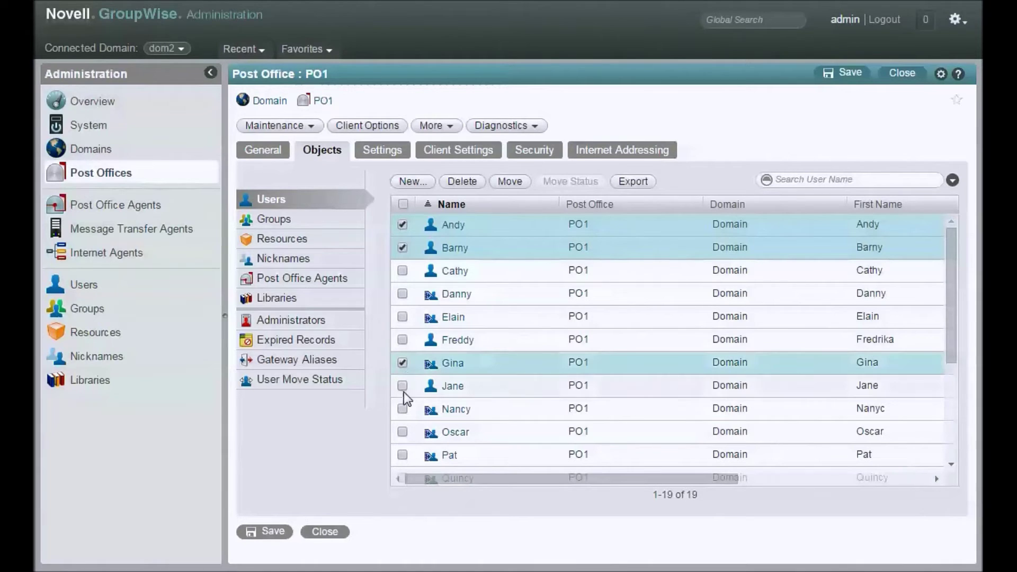
{"action": "left_click", "coordinate": [402, 386]}
{"action": "left_click", "coordinate": [402, 409]}
{"action": "left_click", "coordinate": [403, 431]}
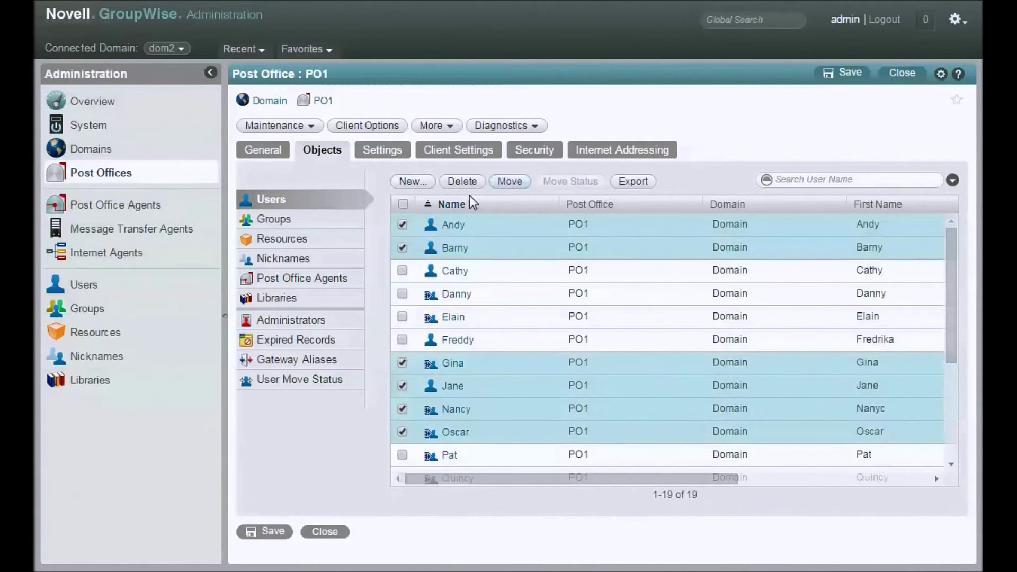
- Move the six selected users to post office PO2, then go to System
{"action": "left_click", "coordinate": [510, 182]}
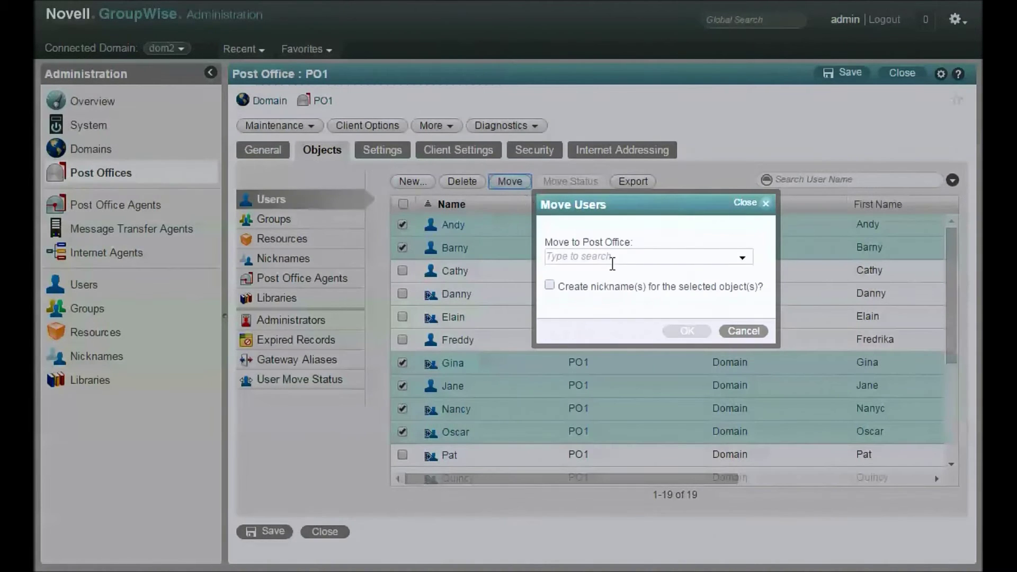
{"action": "left_click", "coordinate": [612, 261]}
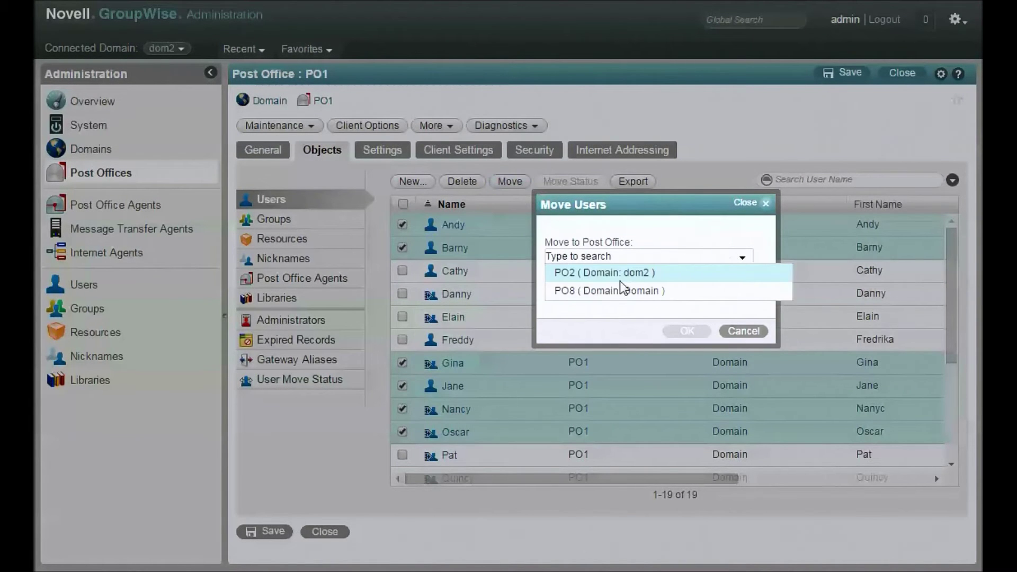
{"action": "left_click", "coordinate": [580, 274]}
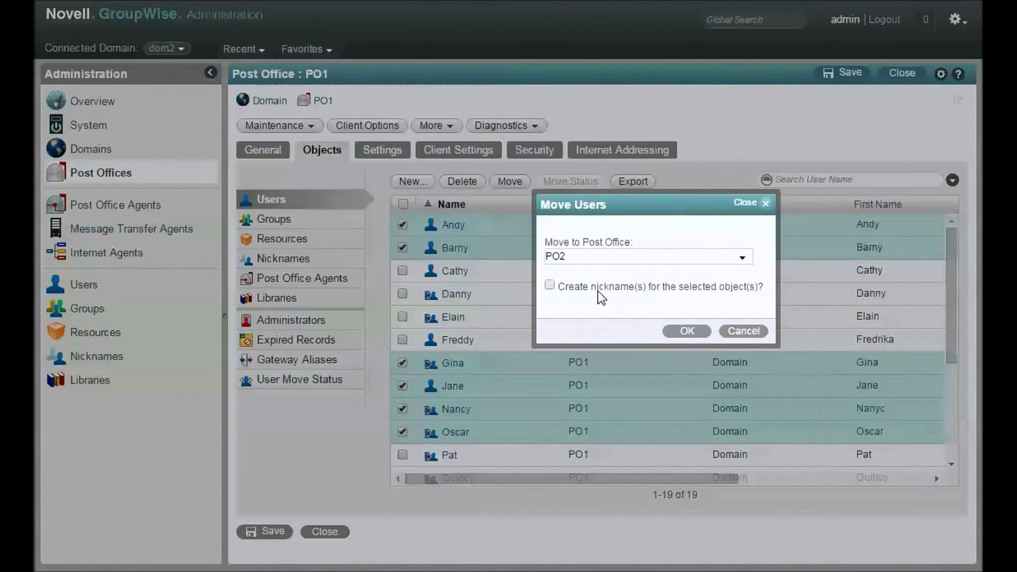
{"action": "left_click", "coordinate": [685, 332]}
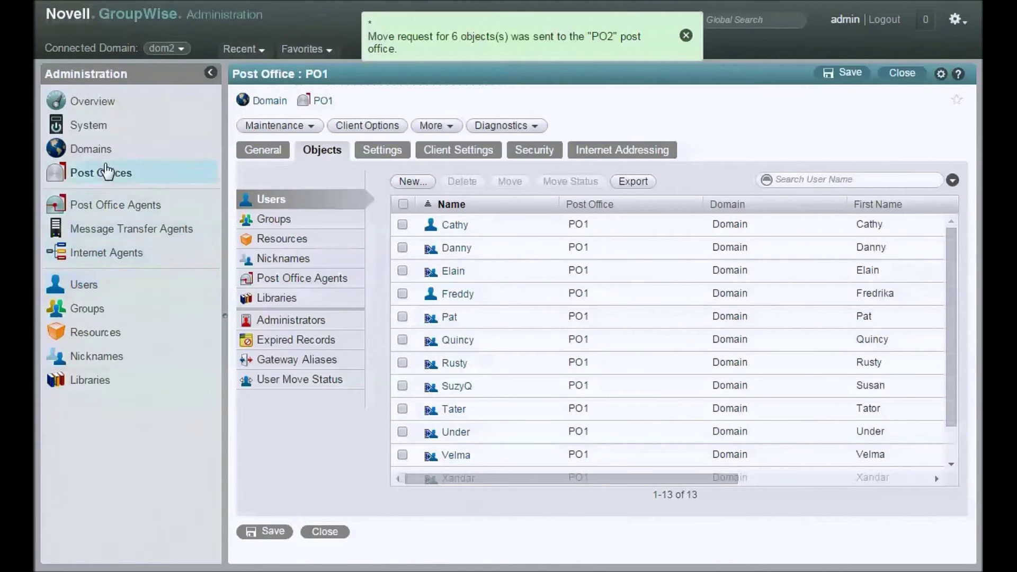
{"action": "left_click", "coordinate": [88, 126]}
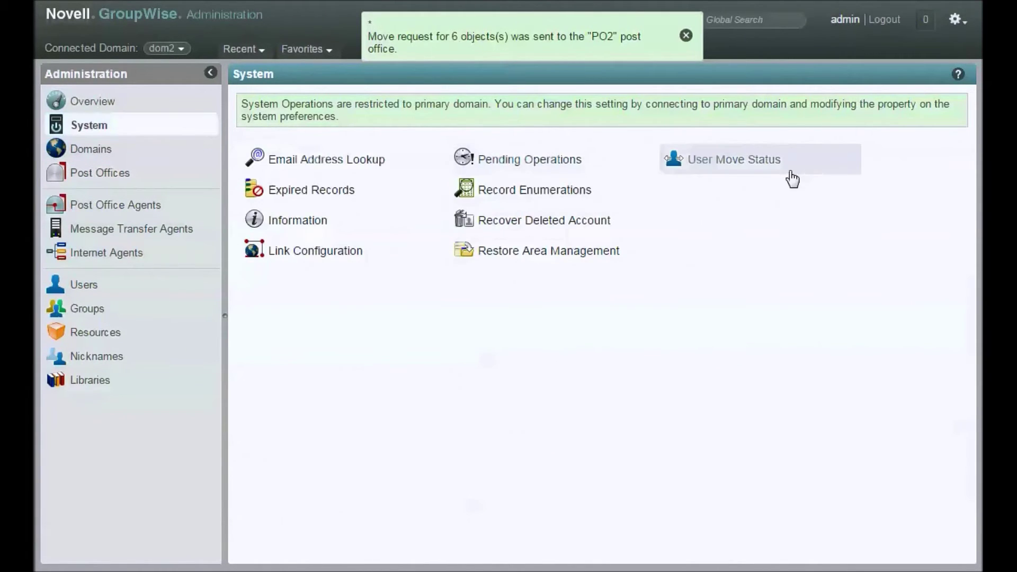
- Open User Move Status, refresh it twice, and clear all completed moves
{"action": "left_click", "coordinate": [731, 160]}
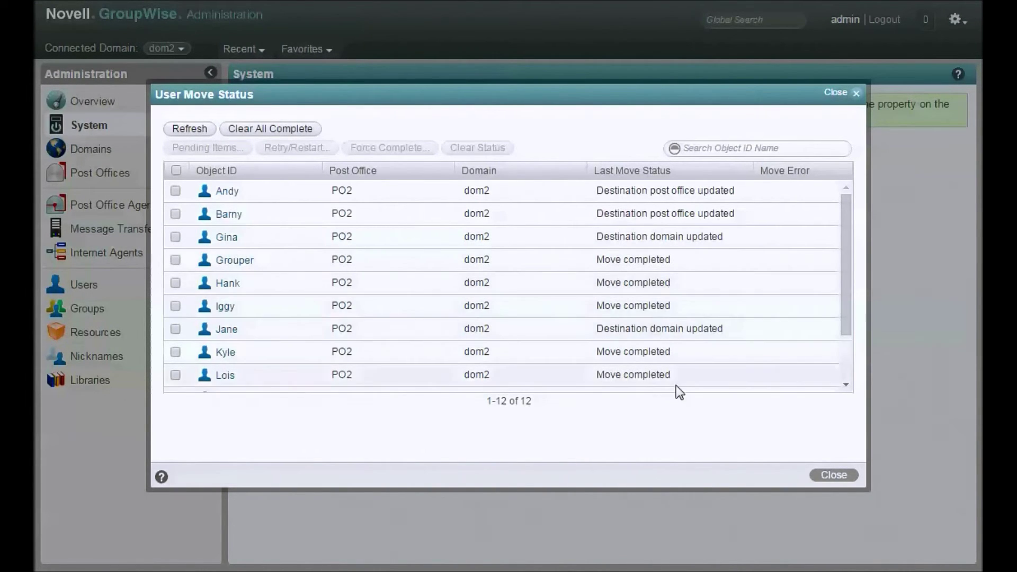
{"action": "left_click_drag", "start_coordinate": [845, 218], "coordinate": [861, 314]}
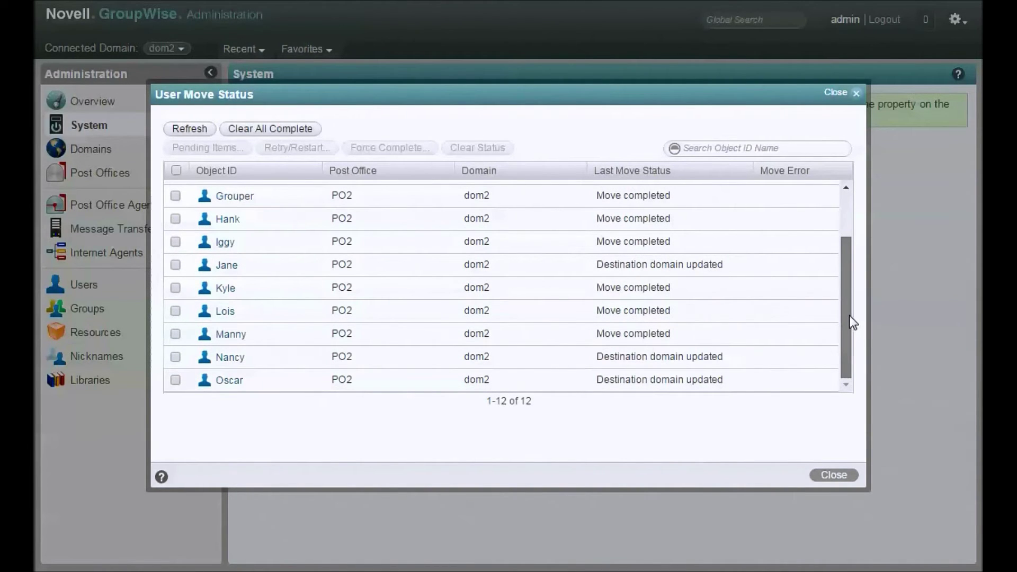
{"action": "left_click_drag", "start_coordinate": [851, 316], "coordinate": [840, 209]}
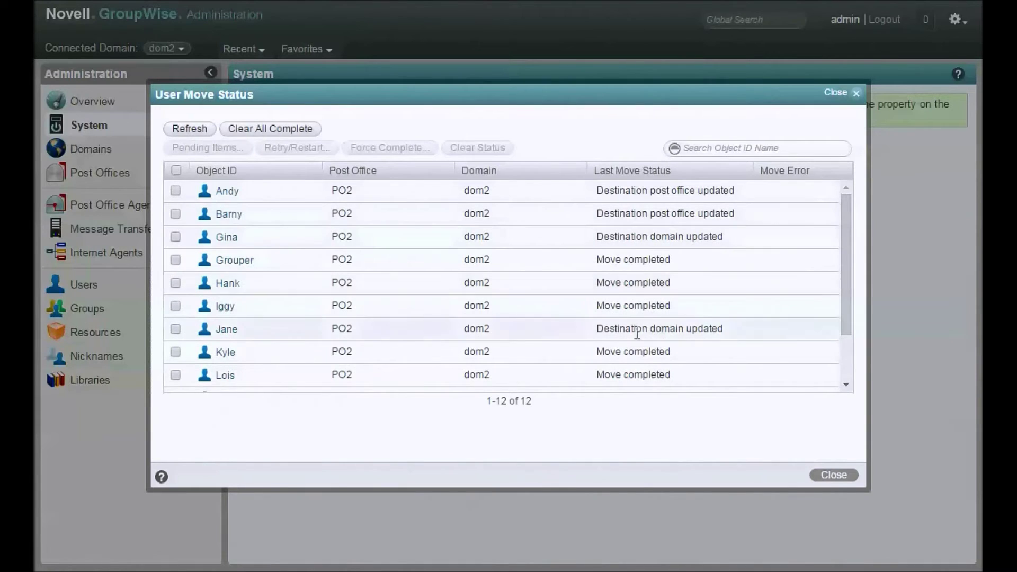
{"action": "left_click", "coordinate": [203, 133]}
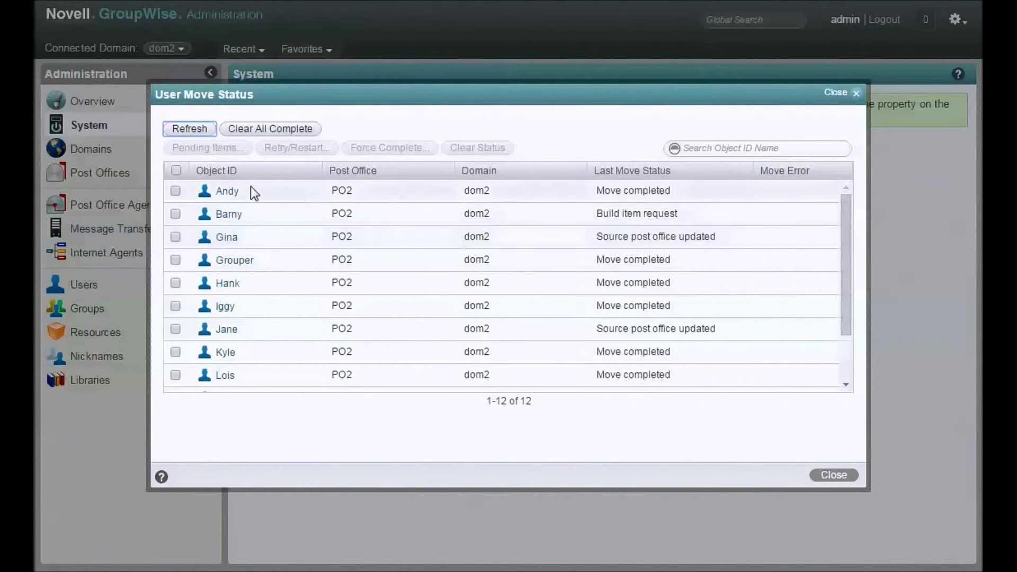
{"action": "left_click", "coordinate": [187, 131]}
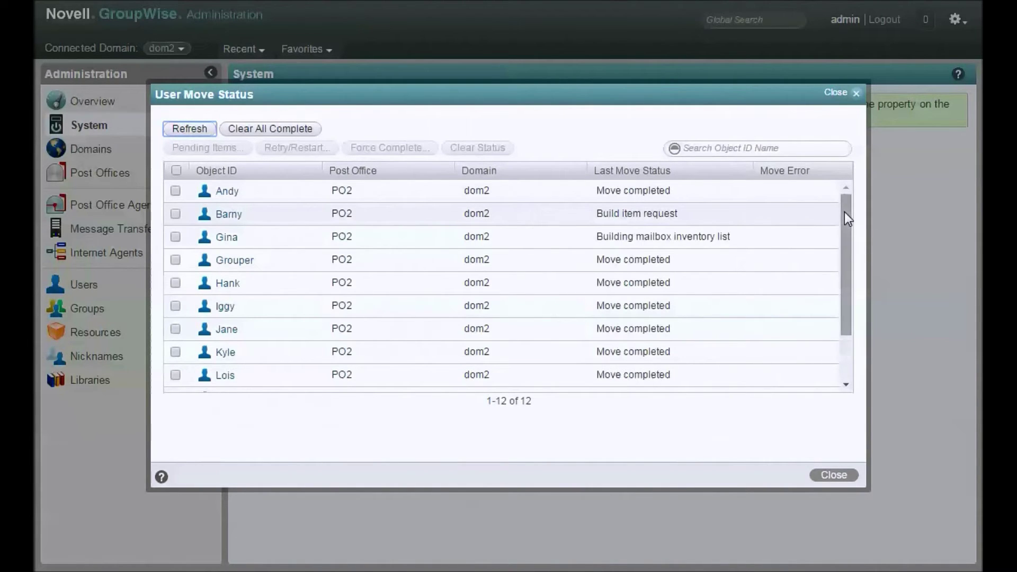
{"action": "left_click_drag", "start_coordinate": [844, 212], "coordinate": [844, 265]}
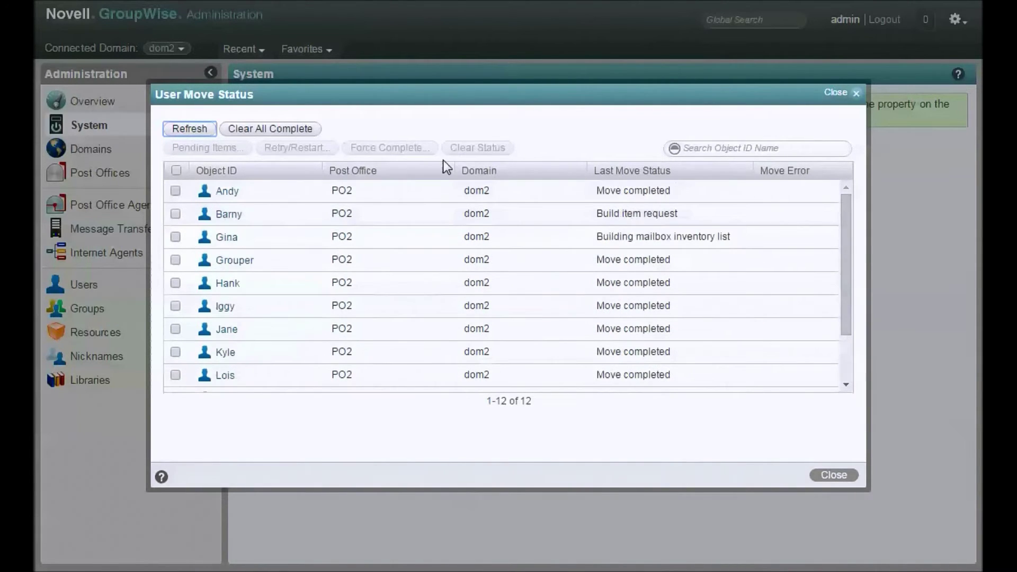
{"action": "left_click", "coordinate": [272, 129]}
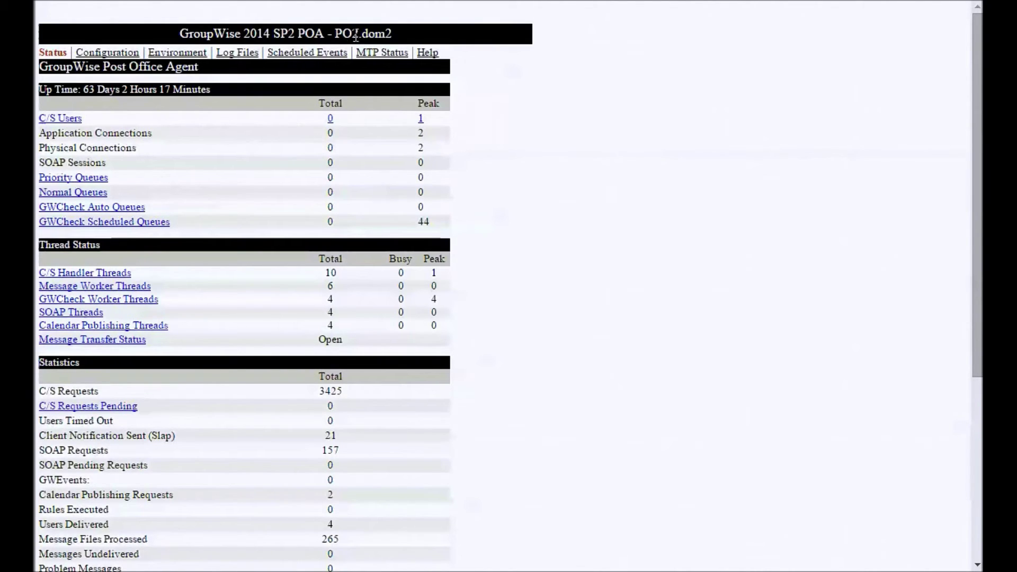
- Filter the PO2 agent's log 1006poa.001 for events containing 'move' and view them
{"action": "left_click_drag", "start_coordinate": [276, 33], "coordinate": [369, 33]}
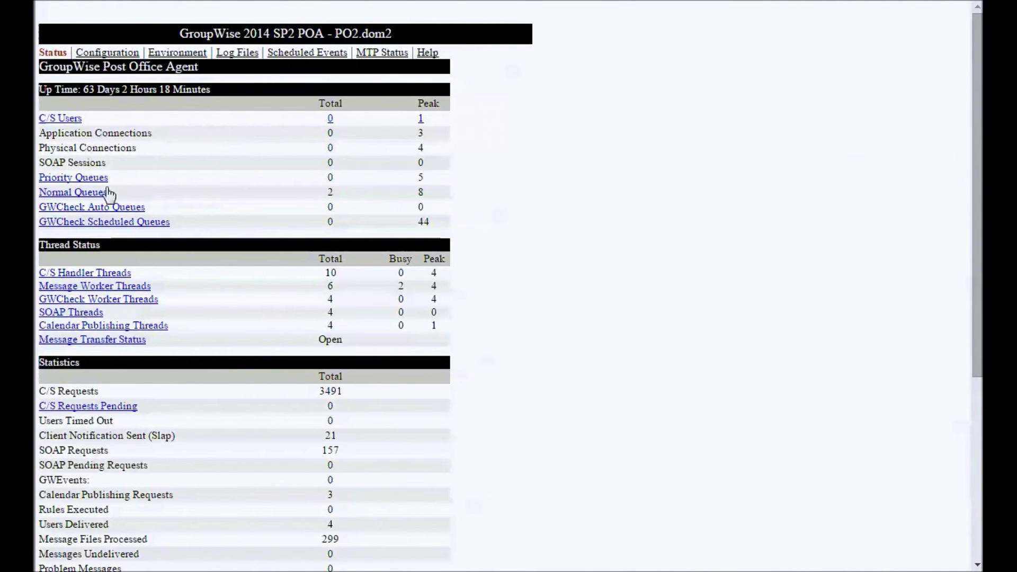
{"action": "left_click", "coordinate": [228, 57]}
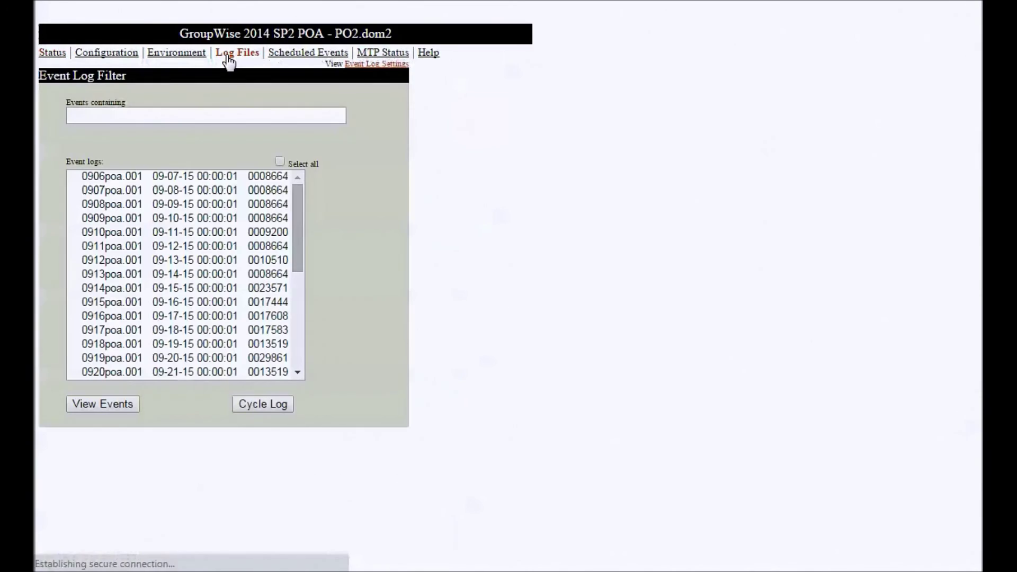
{"action": "left_click", "coordinate": [172, 115]}
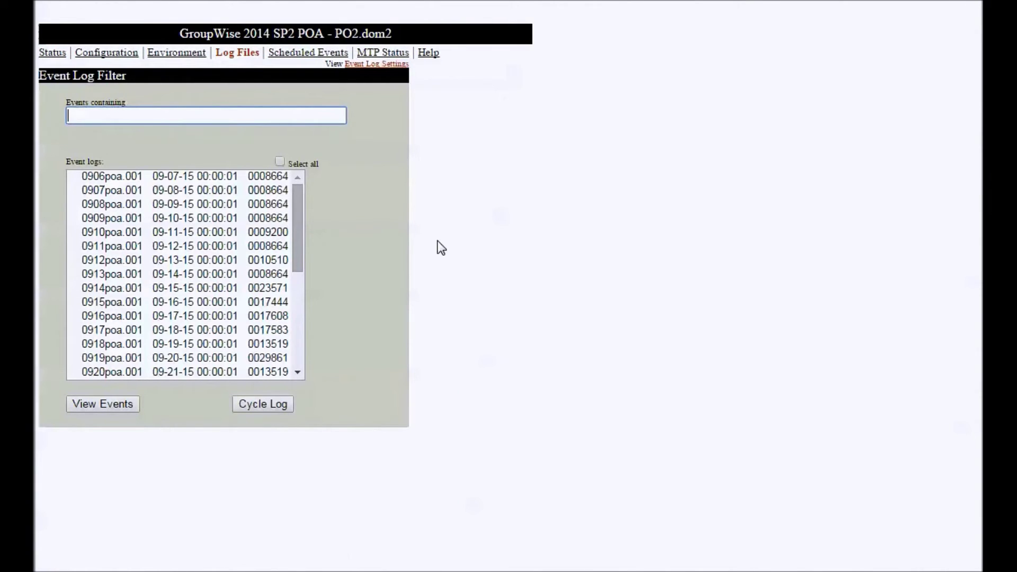
{"action": "type", "text": "move"}
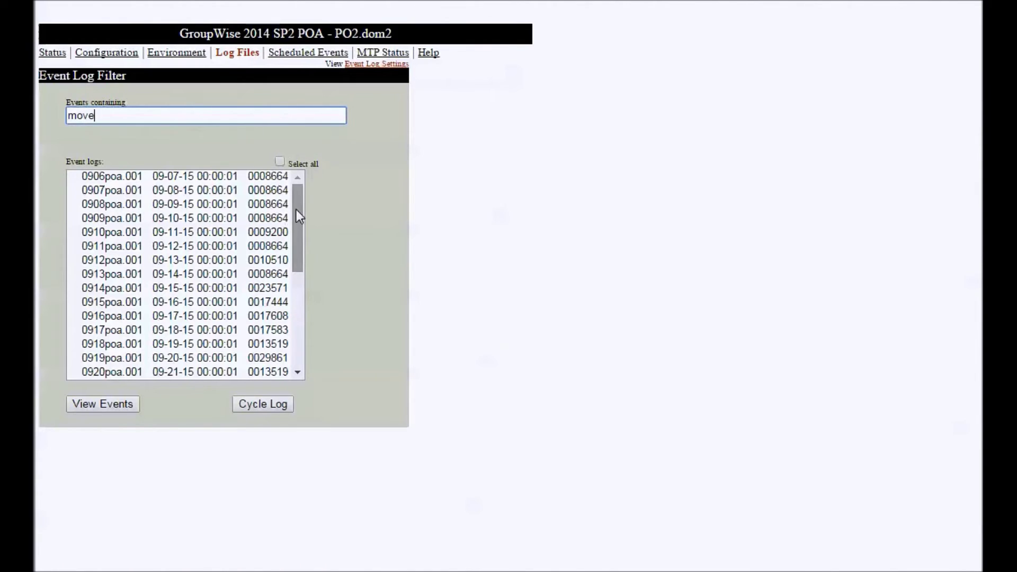
{"action": "left_click_drag", "start_coordinate": [297, 209], "coordinate": [285, 377]}
{"action": "left_click", "coordinate": [112, 375]}
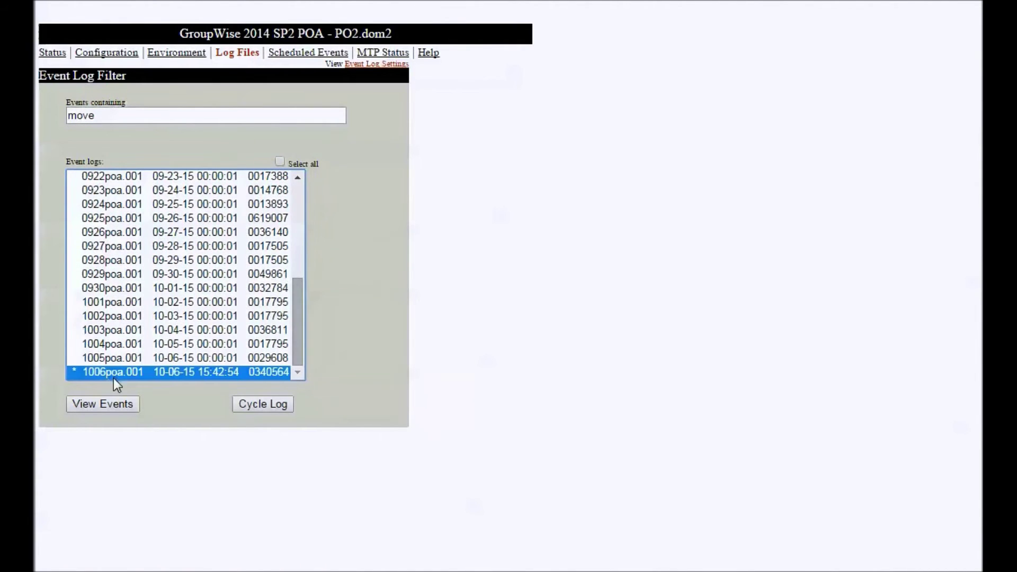
{"action": "left_click", "coordinate": [116, 405]}
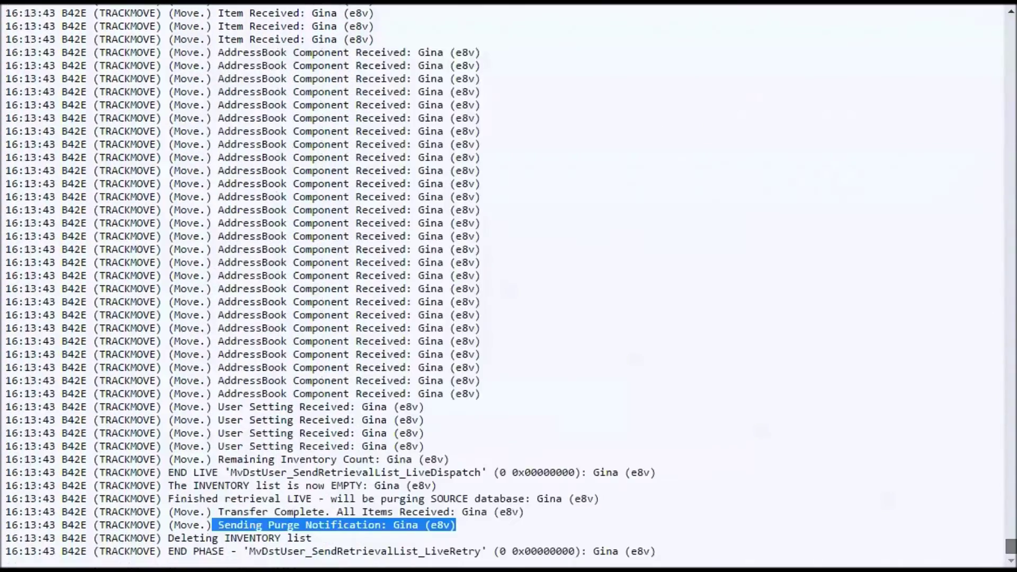
{"action": "left_click_drag", "start_coordinate": [1010, 546], "coordinate": [1011, 24]}
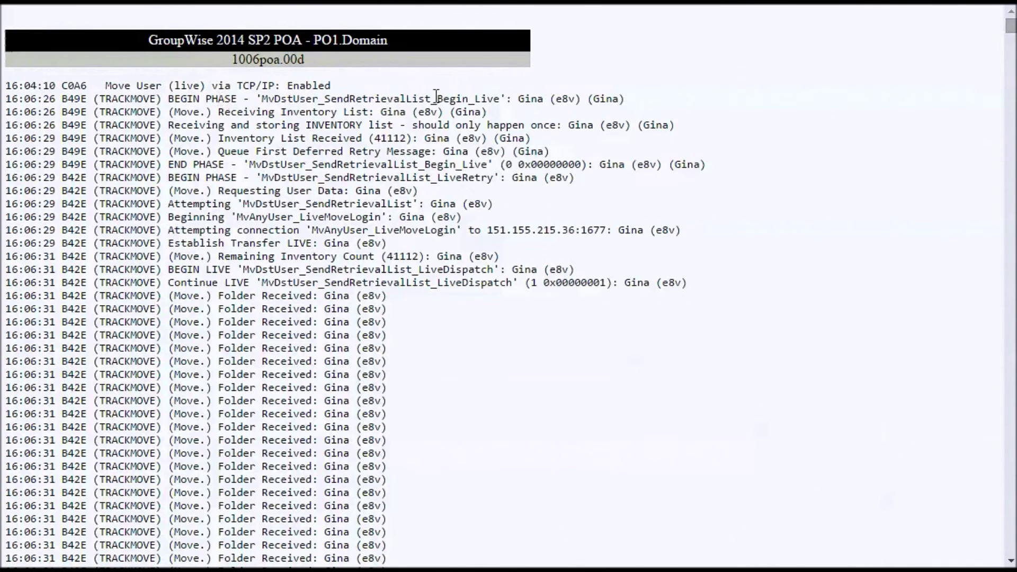
{"action": "left_click_drag", "start_coordinate": [518, 98], "coordinate": [583, 105]}
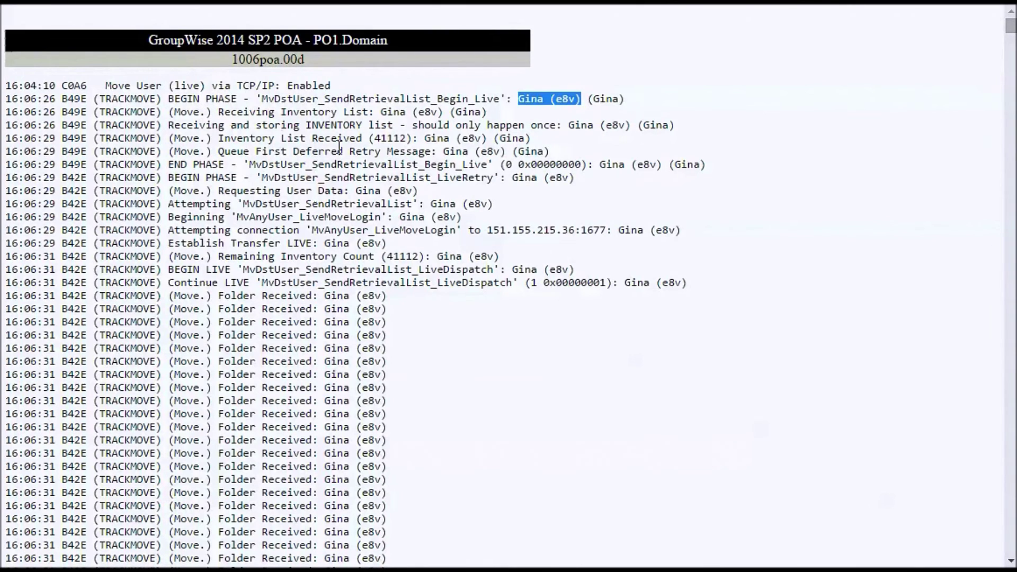
{"action": "left_click_drag", "start_coordinate": [370, 138], "coordinate": [409, 138]}
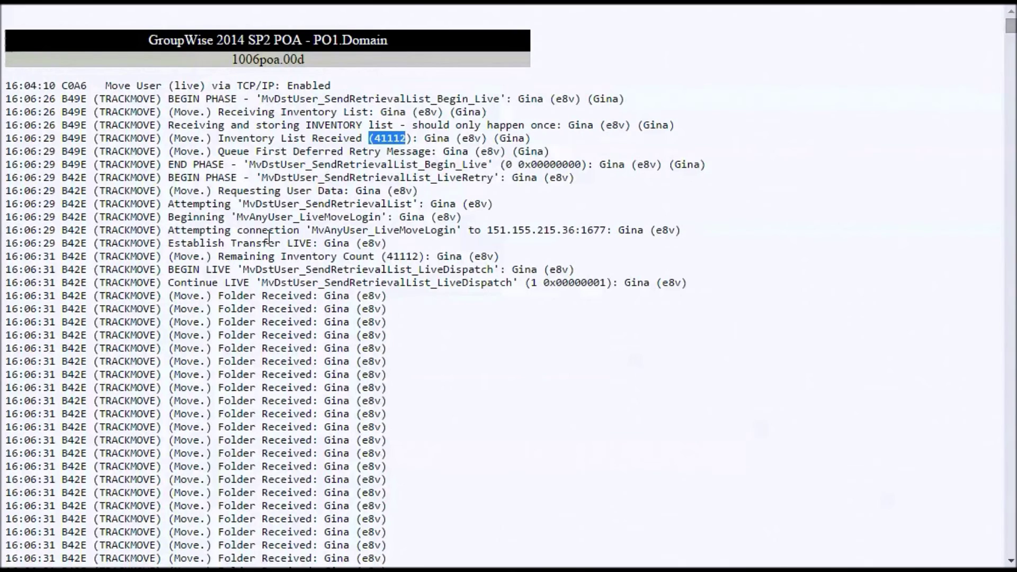
{"action": "left_click_drag", "start_coordinate": [487, 230], "coordinate": [608, 233]}
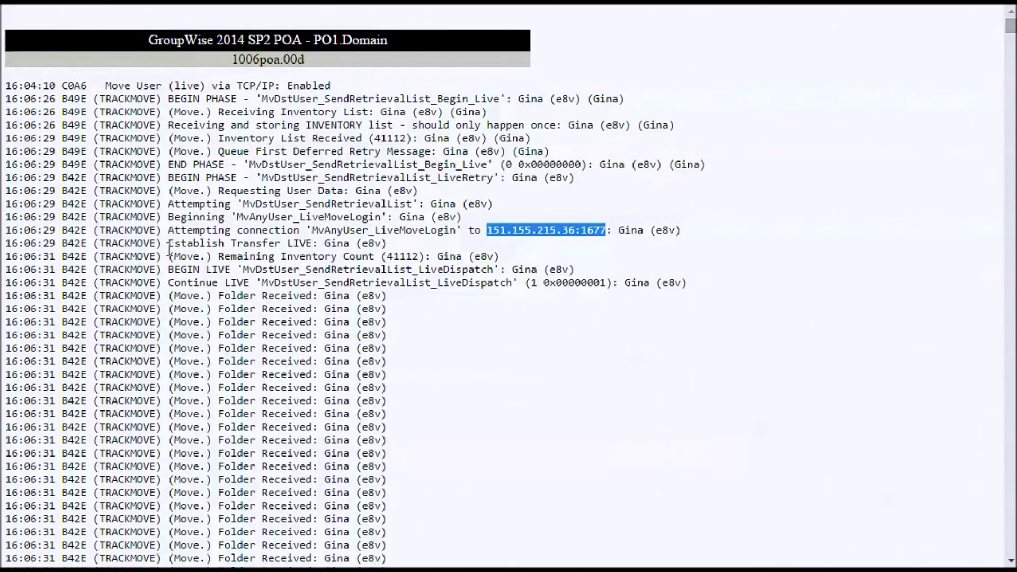
{"action": "left_click_drag", "start_coordinate": [168, 245], "coordinate": [388, 245]}
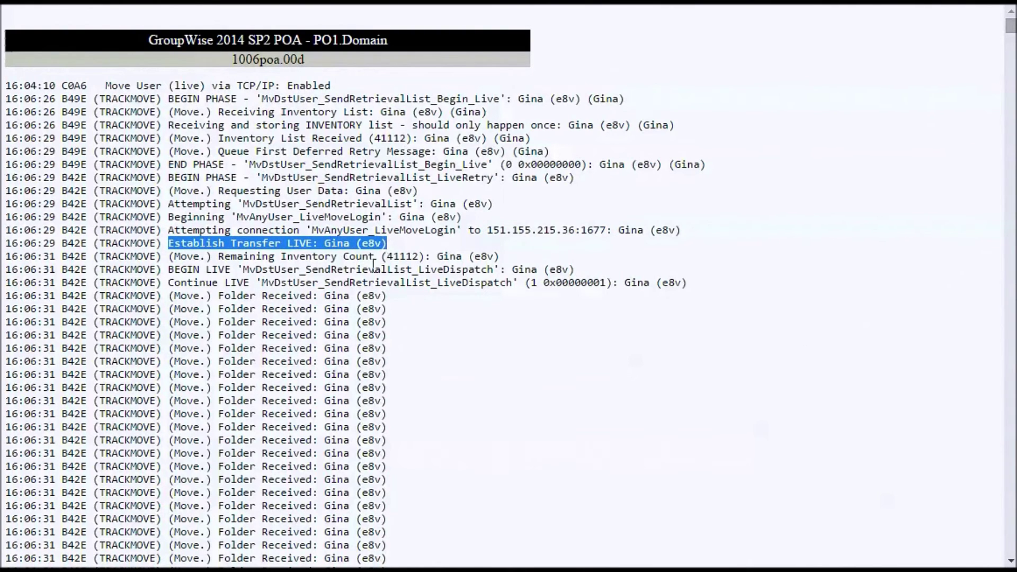
{"action": "left_click", "coordinate": [430, 318]}
- Scroll through the Item Received entries, noting remaining inventory 15503, down to Transfer Complete
{"action": "scroll", "coordinate": [419, 305], "scroll_direction": "down", "scroll_amount": 20}
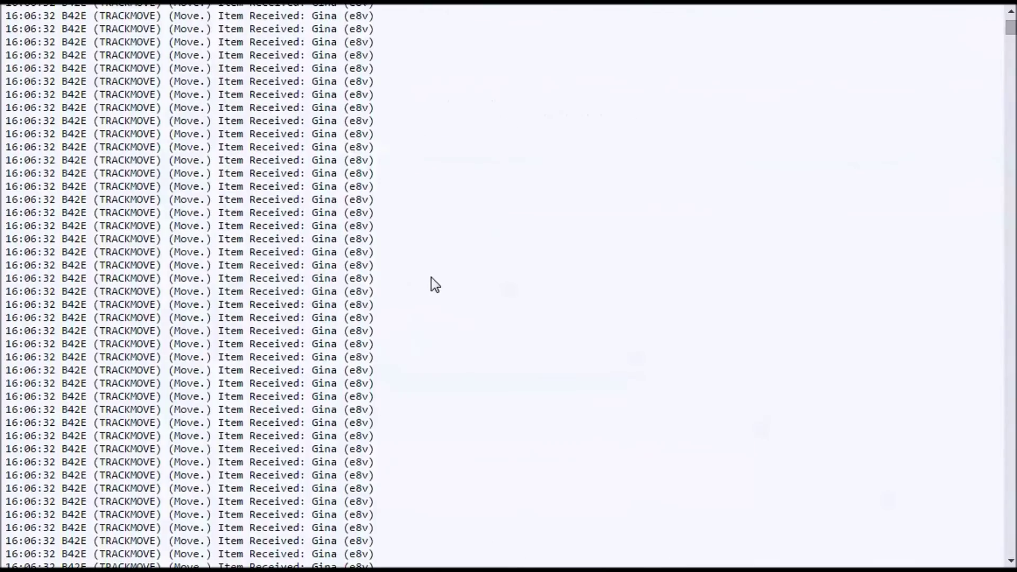
{"action": "scroll", "coordinate": [431, 278], "scroll_direction": "down", "scroll_amount": 10}
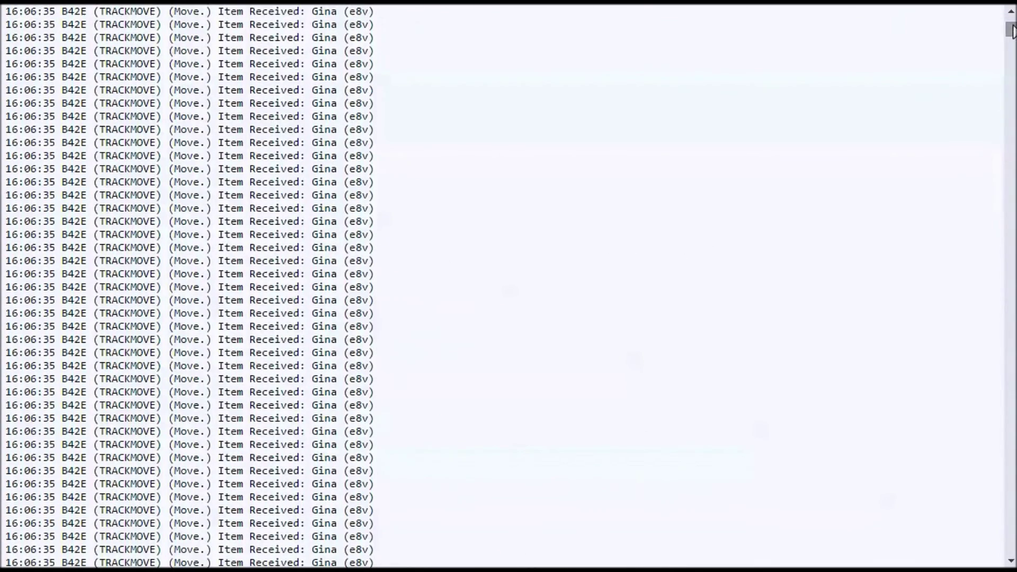
{"action": "left_click_drag", "start_coordinate": [1011, 30], "coordinate": [1005, 349]}
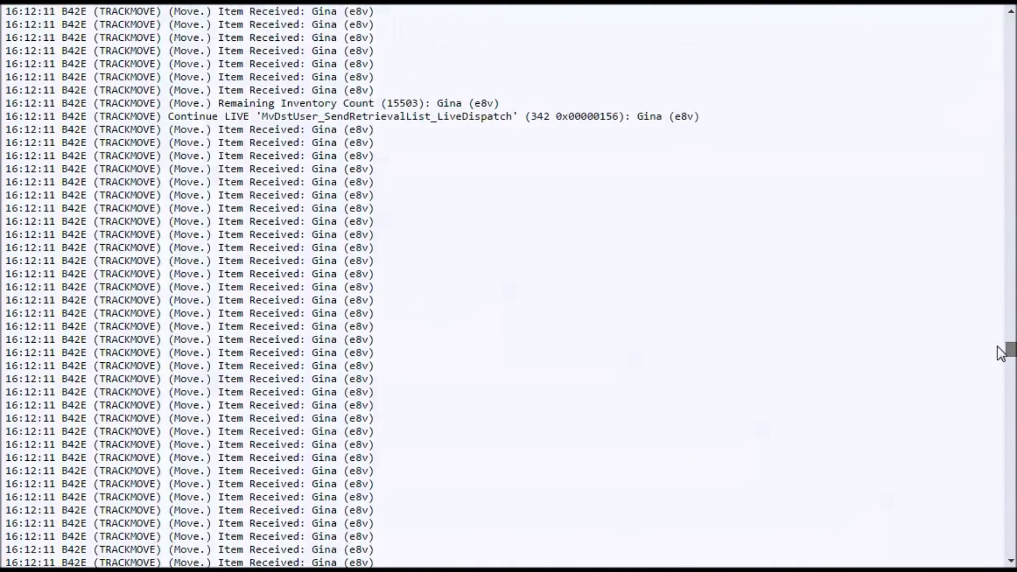
{"action": "double_click", "coordinate": [406, 105]}
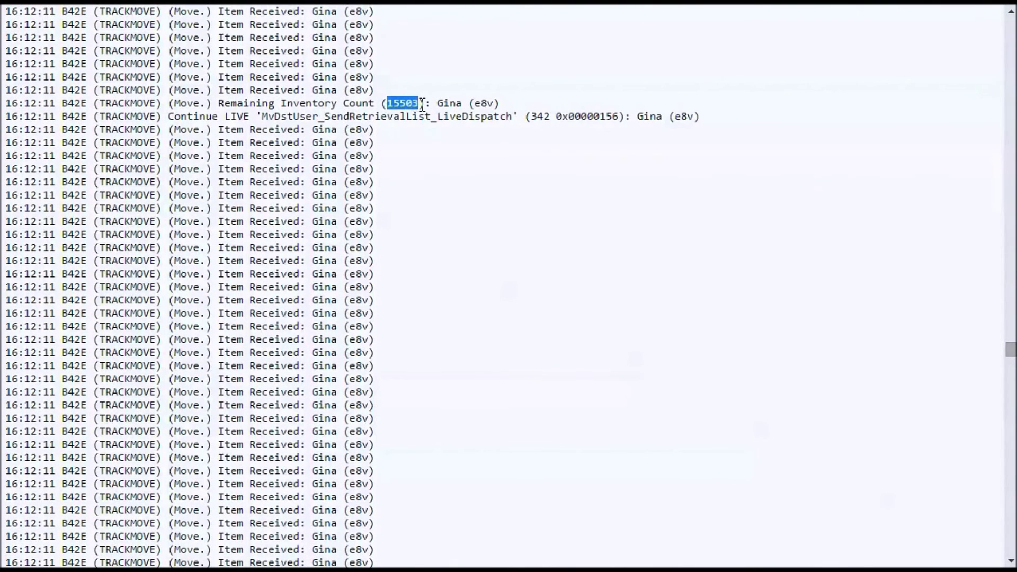
{"action": "scroll", "coordinate": [996, 367], "scroll_direction": "down", "scroll_amount": 10}
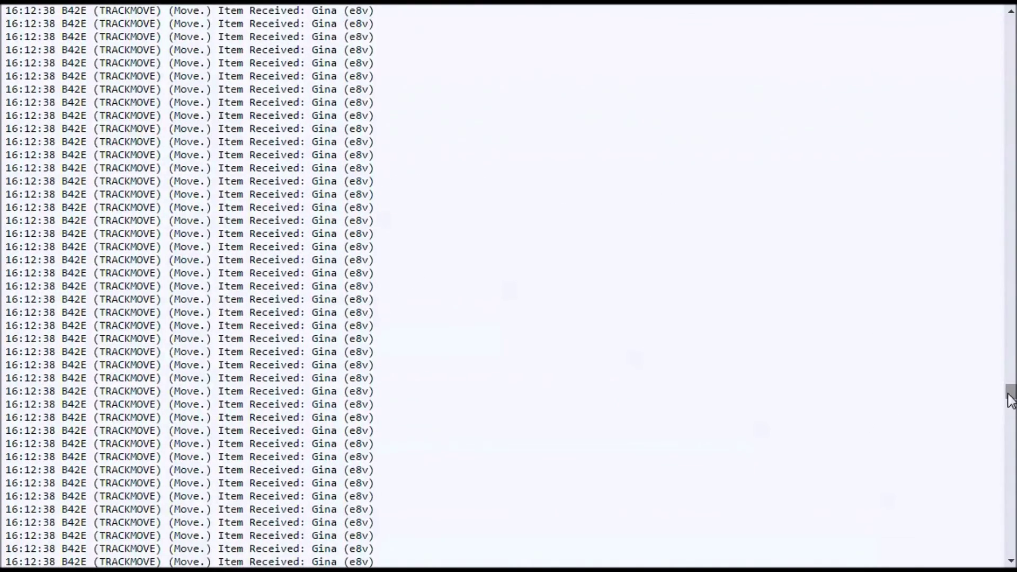
{"action": "left_click_drag", "start_coordinate": [1009, 394], "coordinate": [1005, 558]}
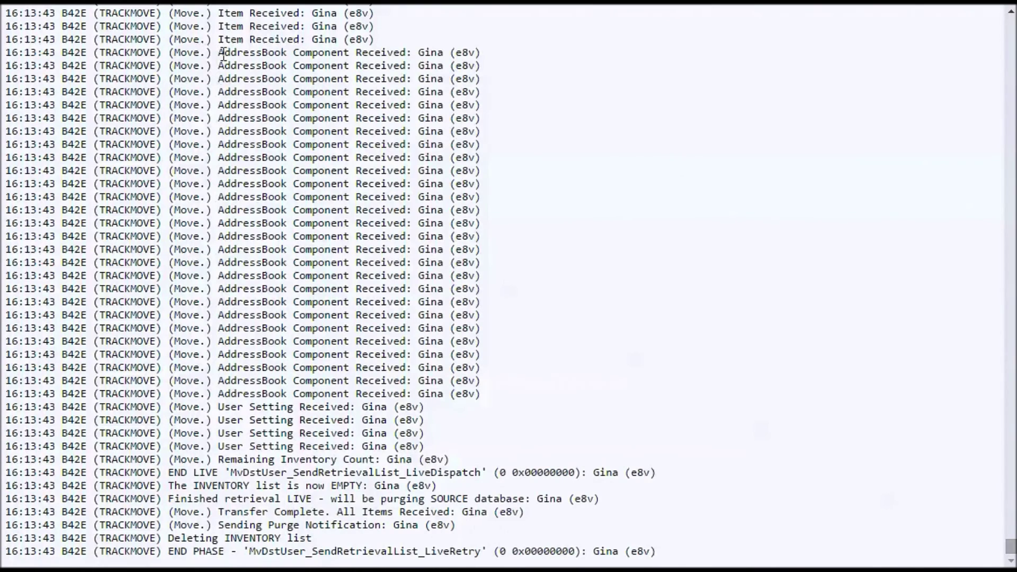
{"action": "left_click_drag", "start_coordinate": [222, 52], "coordinate": [430, 52]}
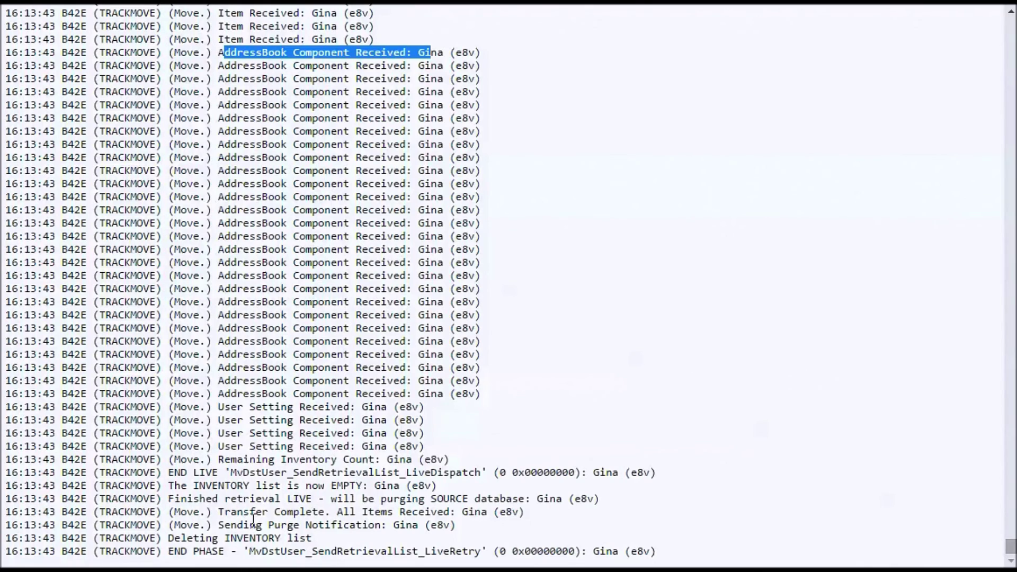
{"action": "left_click_drag", "start_coordinate": [223, 525], "coordinate": [399, 532]}
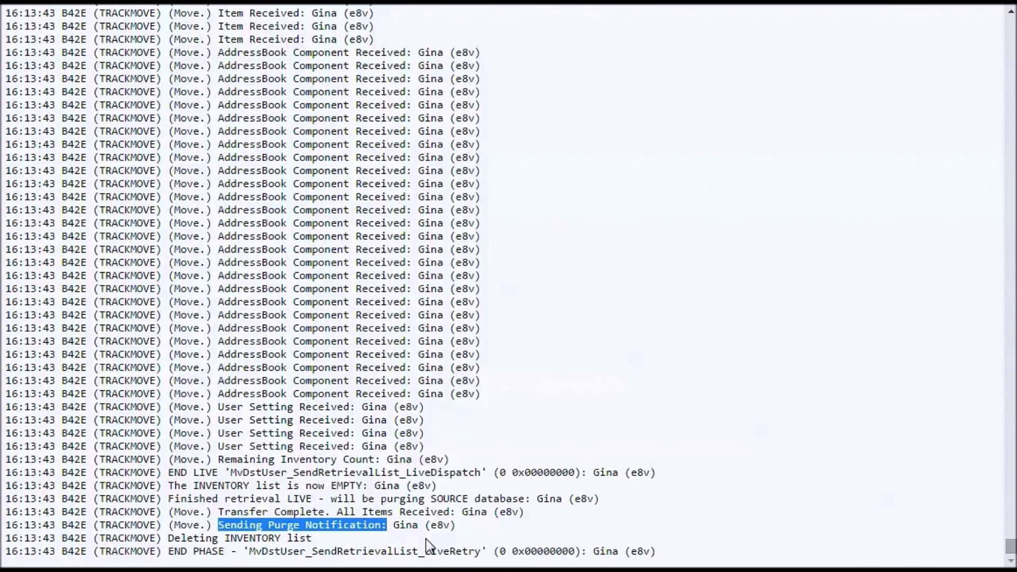